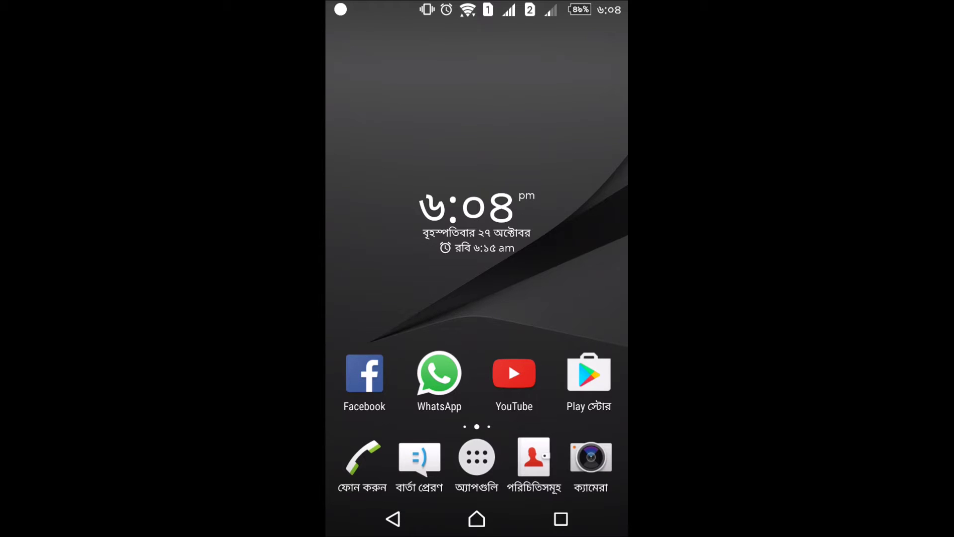
Search Play Store for 'noroot firewall' via the corrected search text and its suggestion.
{"action": "mouse_move", "coordinate": [566, 298]}
{"action": "left_mouse_down"}
{"action": "mouse_move", "coordinate": [388, 298]}
{"action": "mouse_move", "coordinate": [567, 298]}
{"action": "left_mouse_up"}
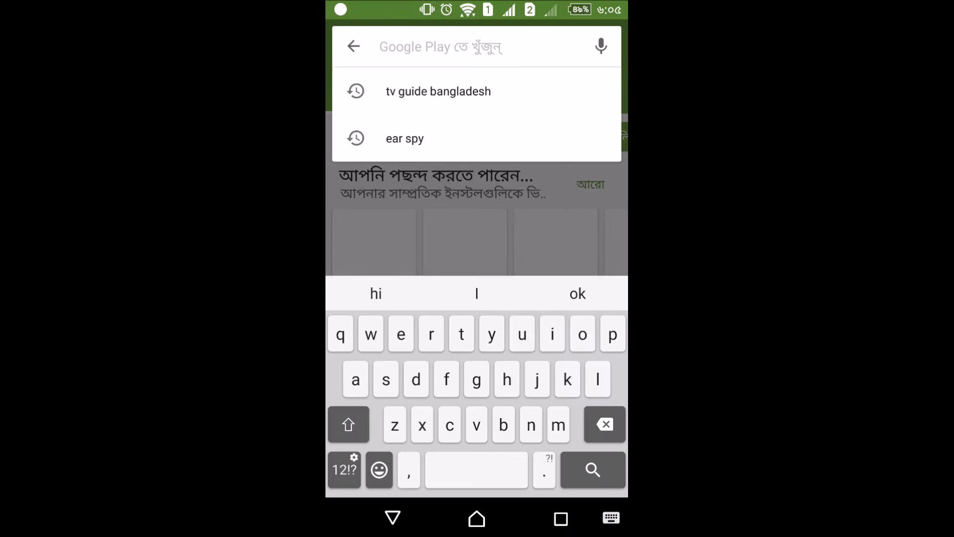
{"action": "type", "text": "no"}
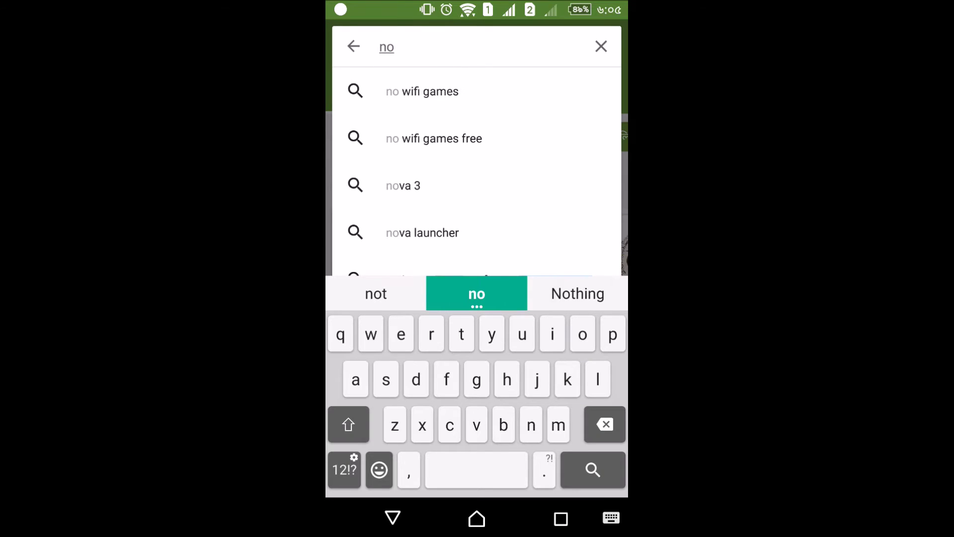
{"action": "type", "text": "fl"}
{"action": "key", "text": "BackSpace"}
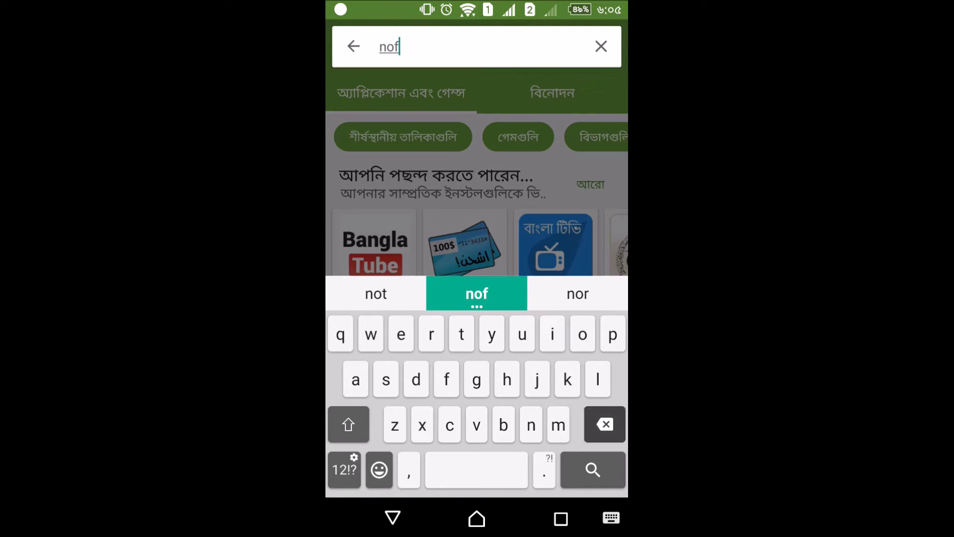
{"action": "key", "text": "BackSpace"}
{"action": "type", "text": "roo"}
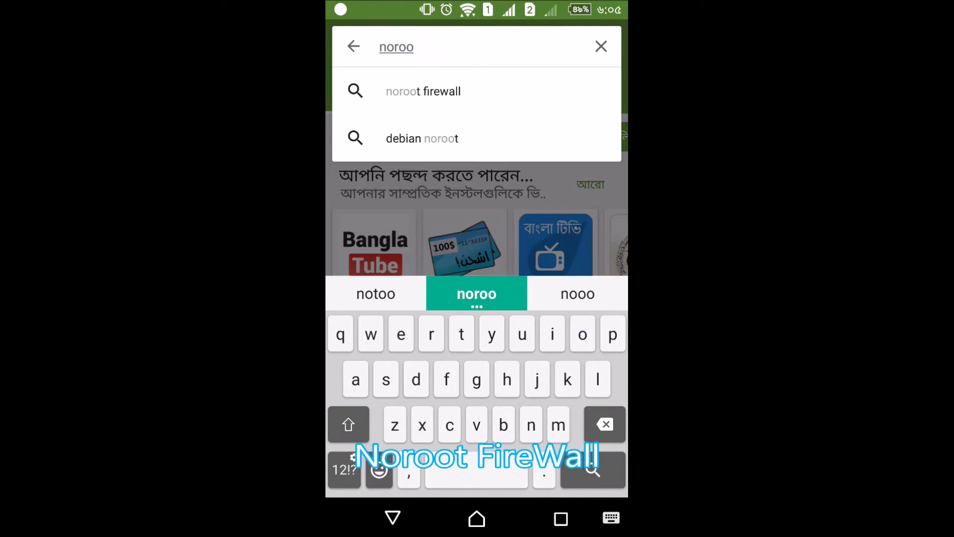
{"action": "left_click", "coordinate": [423, 91]}
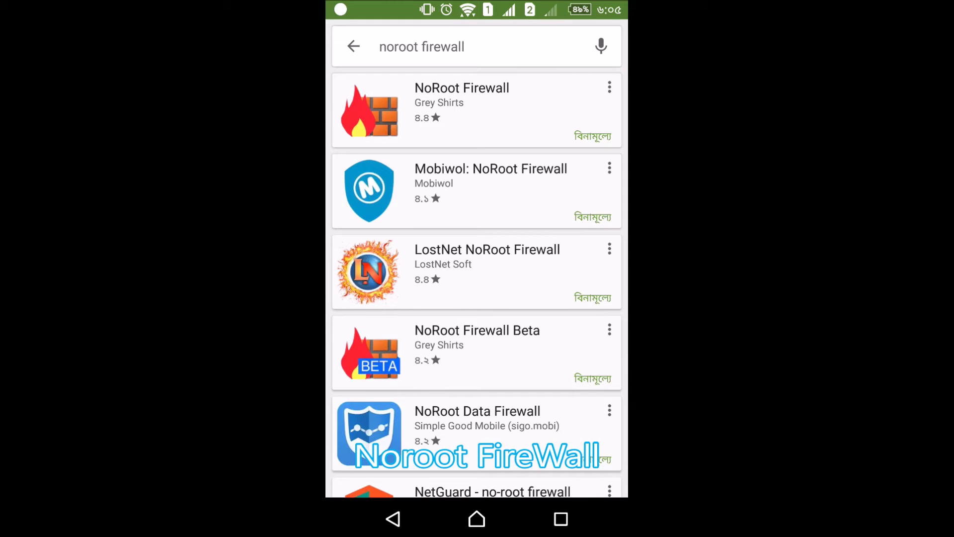
Install NoRoot Firewall by Grey Shirts from its Play Store details page.
{"action": "left_click", "coordinate": [462, 104]}
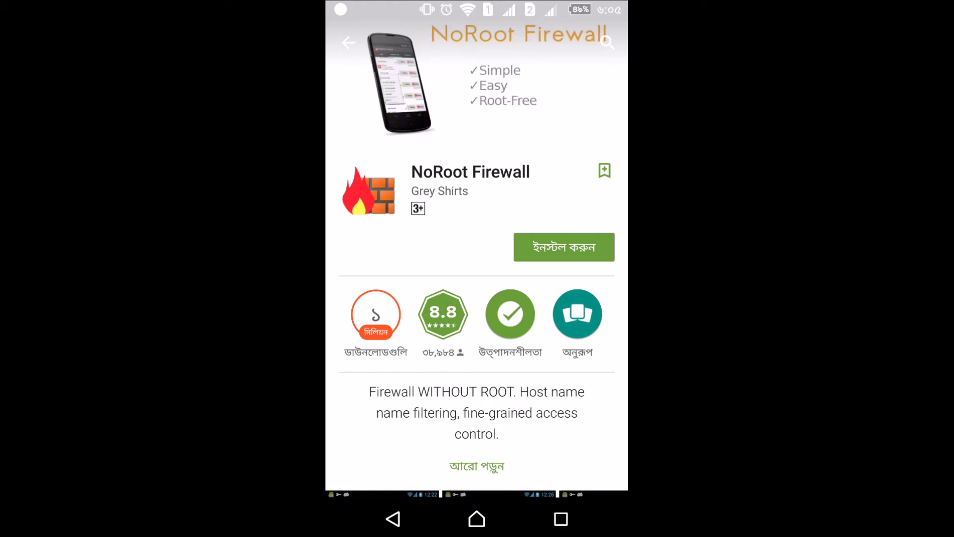
{"action": "left_click", "coordinate": [563, 247]}
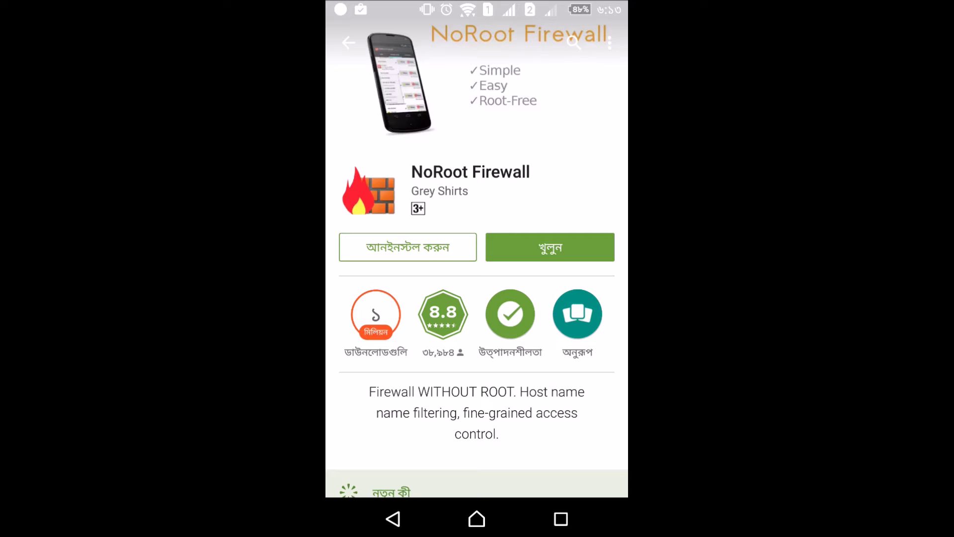
Launch NoRoot Firewall and reach its per-app network rules list.
{"action": "left_click", "coordinate": [549, 247]}
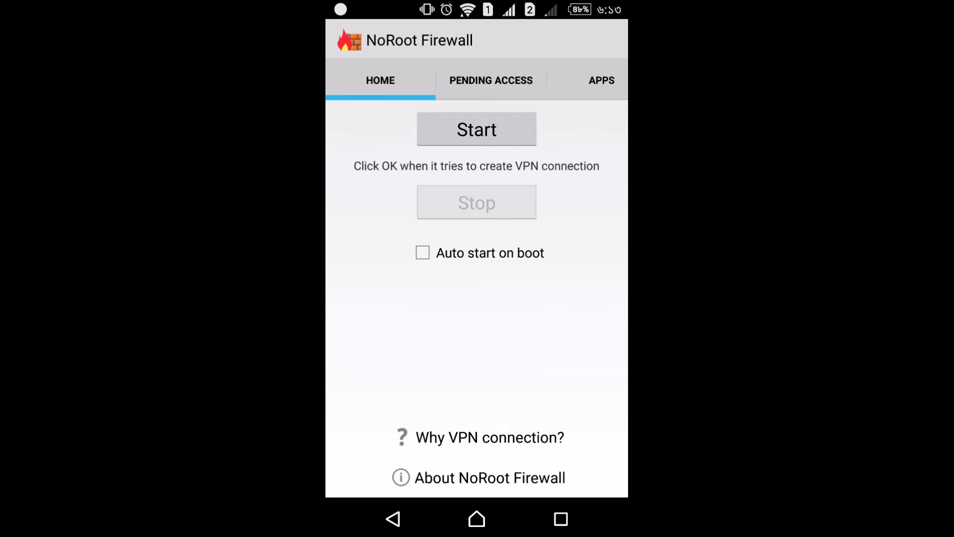
{"action": "left_click", "coordinate": [490, 80]}
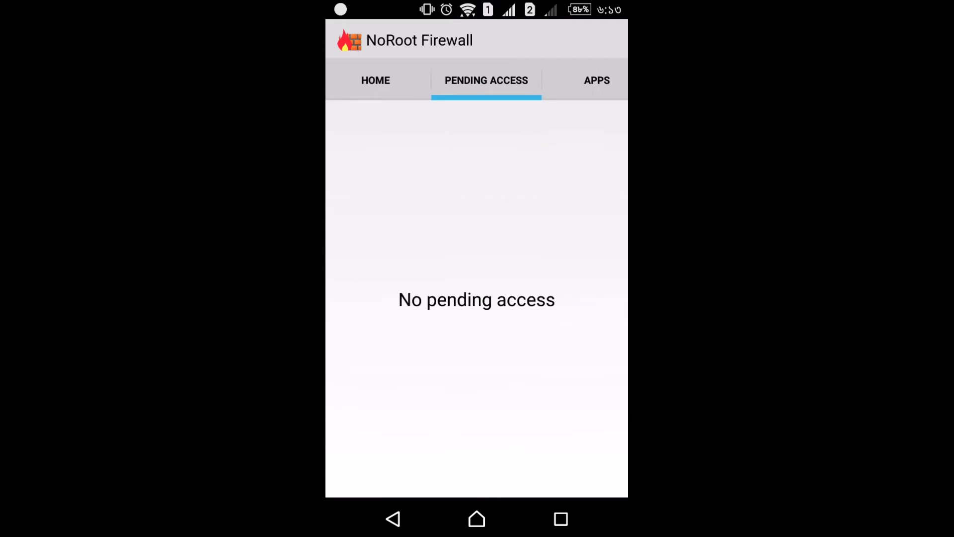
{"action": "left_click", "coordinate": [587, 80]}
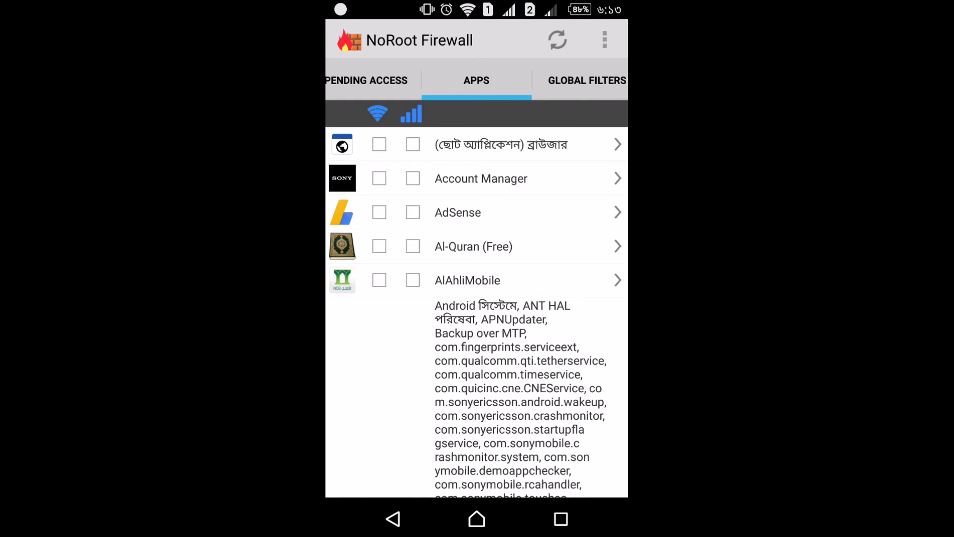
{"action": "scroll", "coordinate": [477, 313], "scroll_direction": "down", "scroll_amount": 10}
{"action": "scroll", "coordinate": [477, 313], "scroll_direction": "up", "scroll_amount": 10}
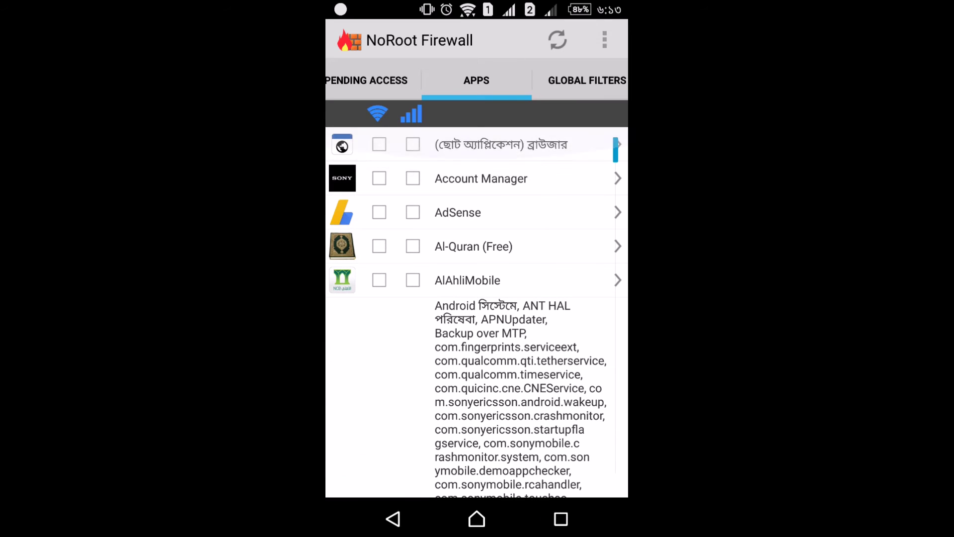
Block the browser on mobile data and allow Account Manager only on mobile data.
{"action": "left_click", "coordinate": [378, 144]}
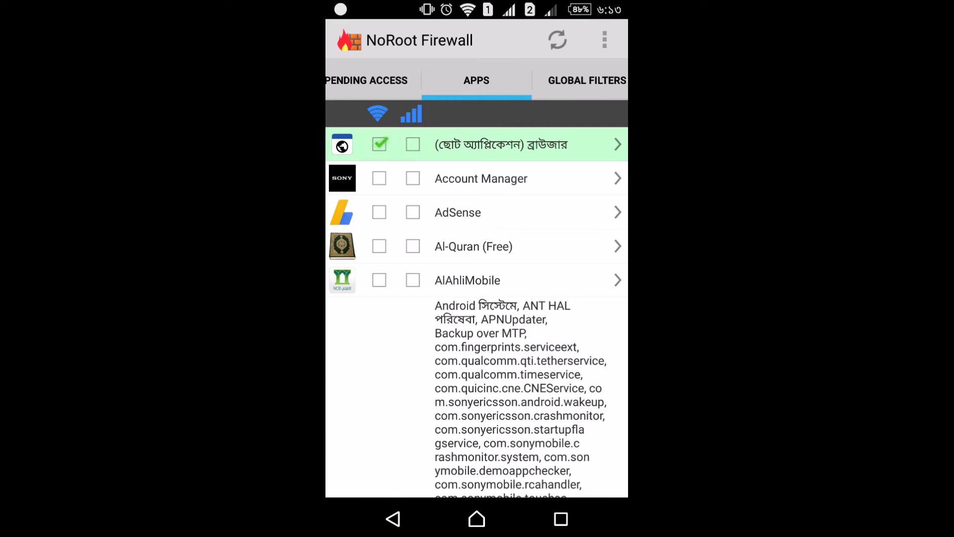
{"action": "left_click", "coordinate": [379, 145]}
{"action": "left_click", "coordinate": [412, 143]}
{"action": "left_click", "coordinate": [379, 178]}
{"action": "left_click", "coordinate": [379, 178]}
{"action": "left_click", "coordinate": [379, 178]}
{"action": "left_click", "coordinate": [413, 143]}
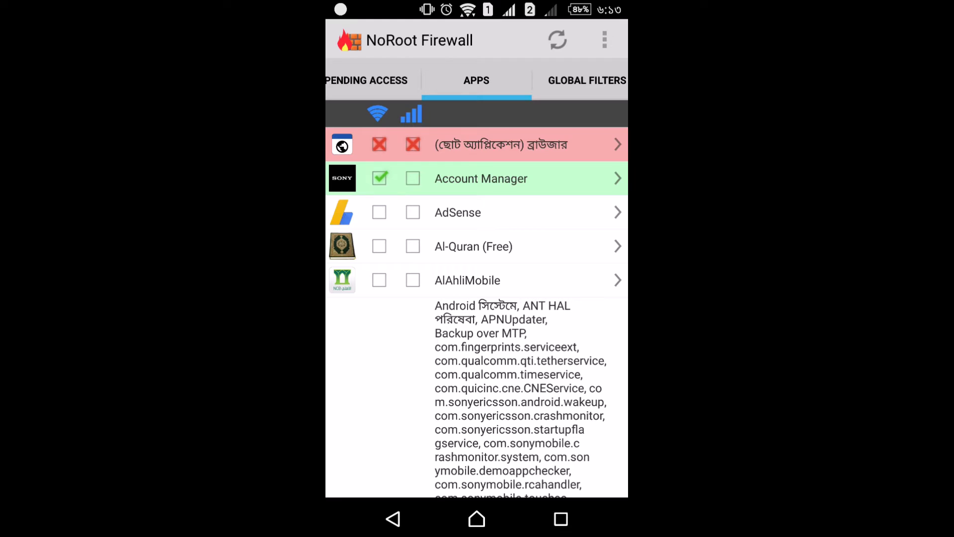
{"action": "left_click", "coordinate": [379, 144]}
{"action": "left_click", "coordinate": [413, 178]}
{"action": "left_click", "coordinate": [378, 178]}
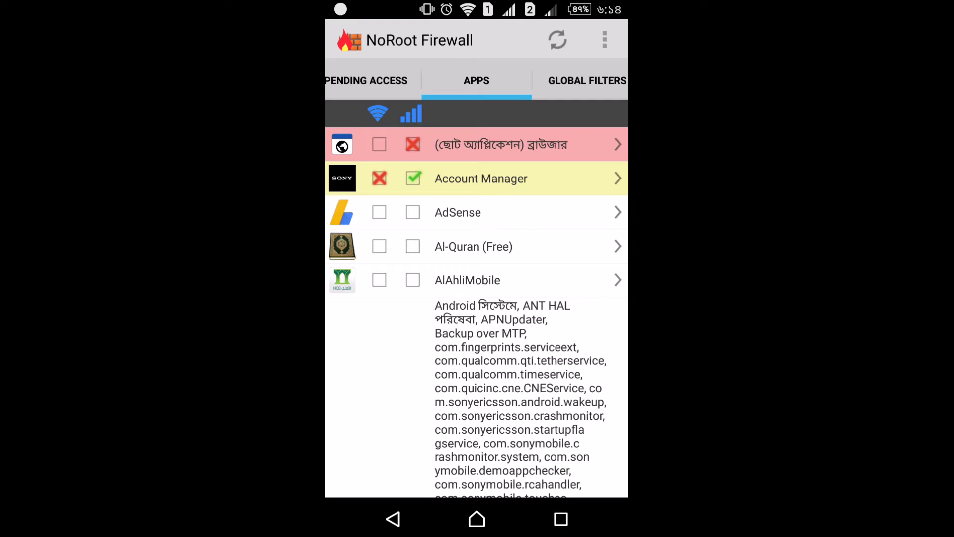
Allow AdSense and AlAhliMobile on both Wi-Fi and mobile data.
{"action": "left_click", "coordinate": [379, 213]}
{"action": "left_click", "coordinate": [413, 212]}
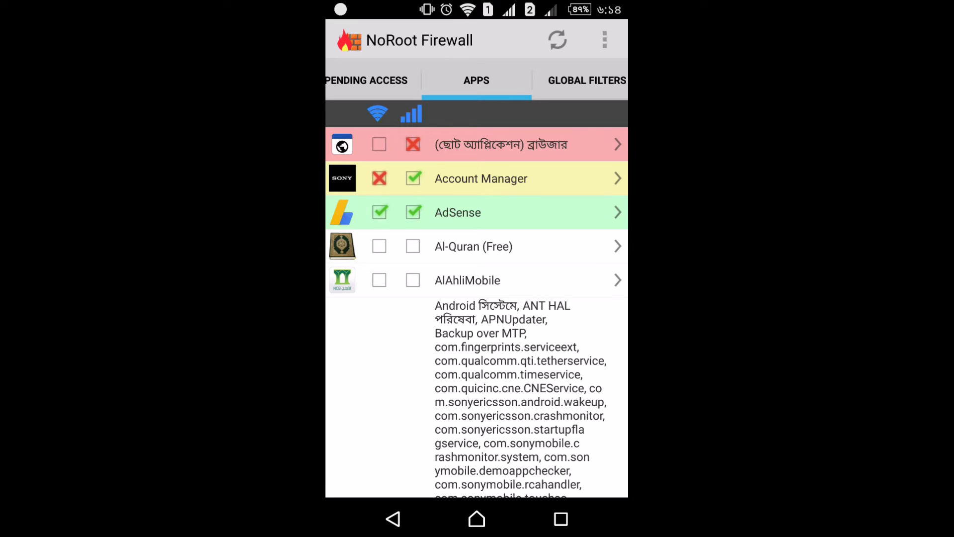
{"action": "left_click", "coordinate": [379, 280]}
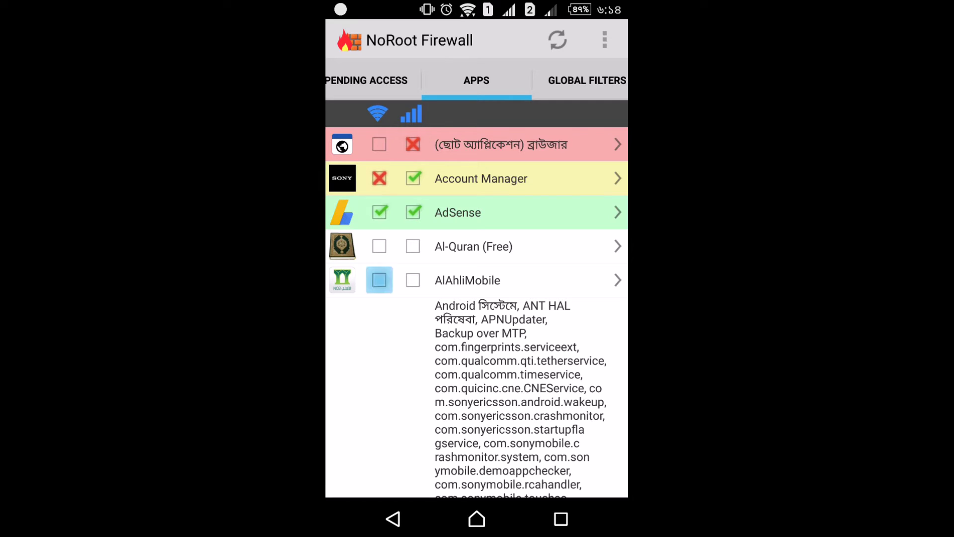
{"action": "left_click", "coordinate": [413, 280]}
{"action": "scroll", "coordinate": [478, 373], "scroll_direction": "down", "scroll_amount": 15}
{"action": "scroll", "coordinate": [478, 313], "scroll_direction": "down", "scroll_amount": 5}
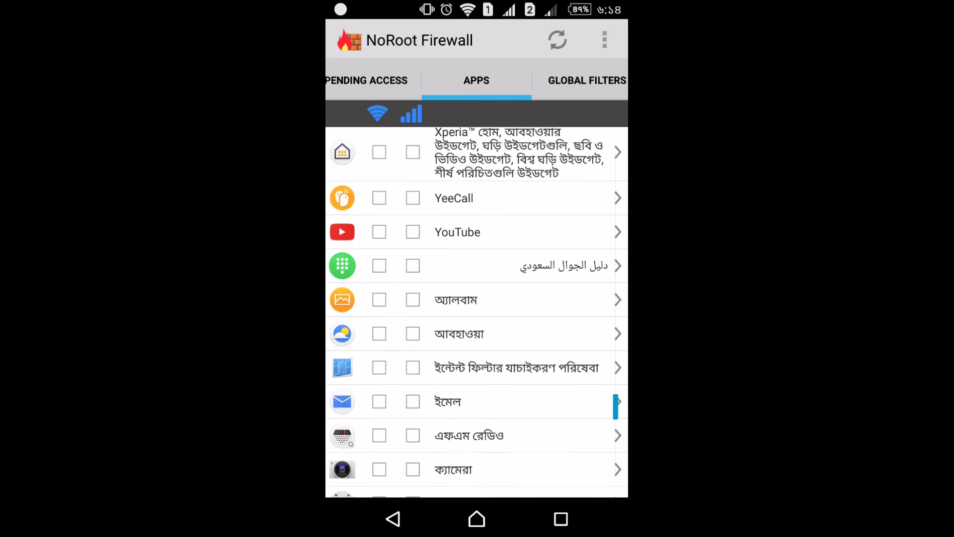
{"action": "scroll", "coordinate": [477, 313], "scroll_direction": "down", "scroll_amount": 5}
{"action": "scroll", "coordinate": [478, 314], "scroll_direction": "down", "scroll_amount": 2}
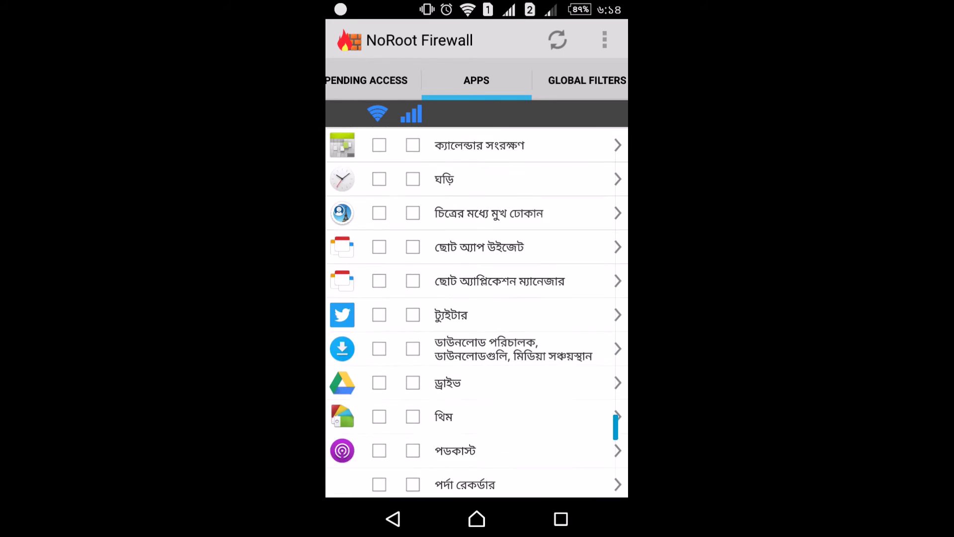
{"action": "scroll", "coordinate": [477, 313], "scroll_direction": "down", "scroll_amount": 1}
{"action": "scroll", "coordinate": [477, 313], "scroll_direction": "up", "scroll_amount": 1}
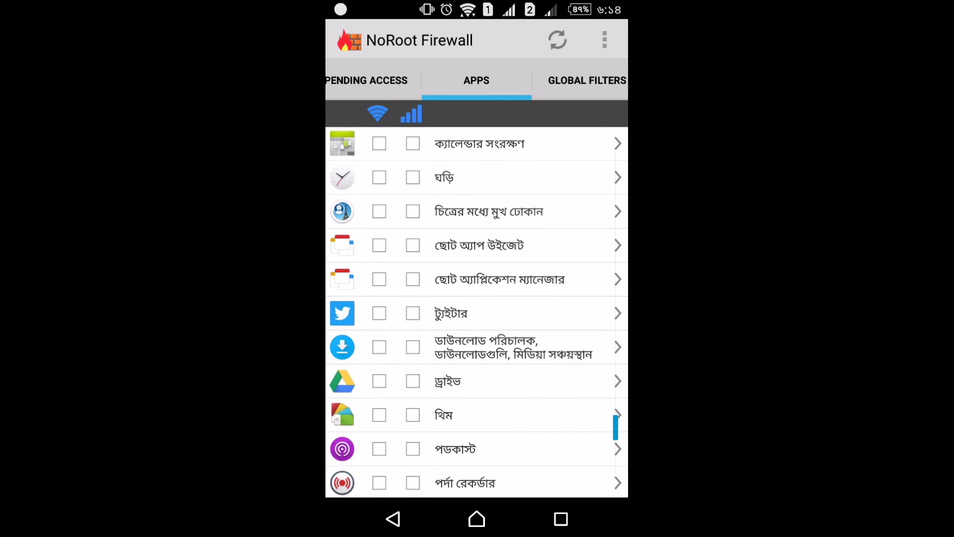
{"action": "scroll", "coordinate": [477, 313], "scroll_direction": "down", "scroll_amount": 4}
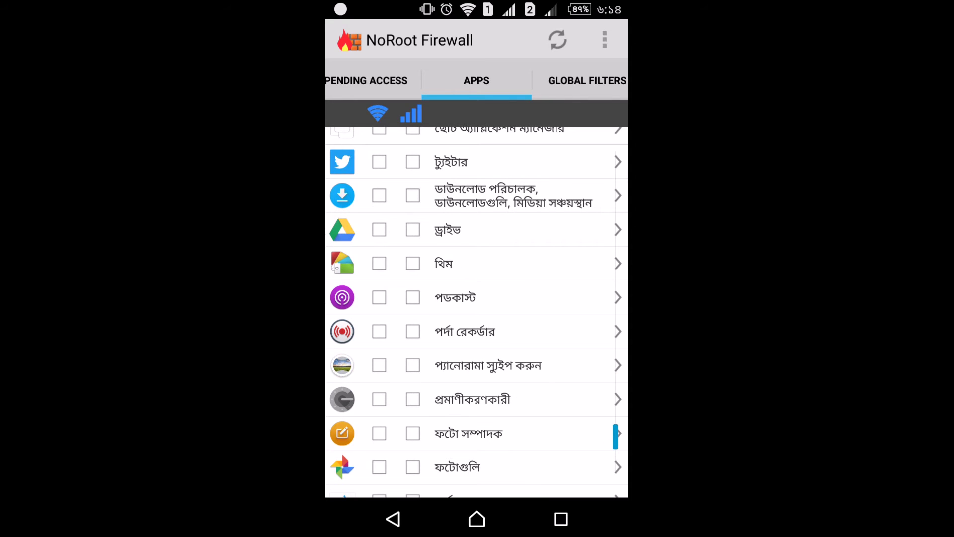
{"action": "scroll", "coordinate": [477, 313], "scroll_direction": "up", "scroll_amount": 5}
{"action": "scroll", "coordinate": [477, 314], "scroll_direction": "up", "scroll_amount": 5}
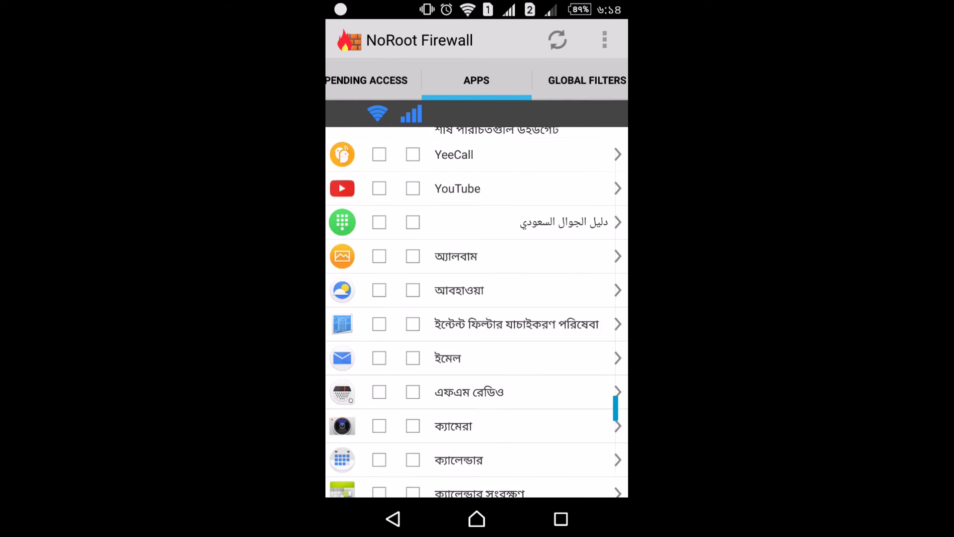
{"action": "scroll", "coordinate": [477, 313], "scroll_direction": "up", "scroll_amount": 4}
{"action": "scroll", "coordinate": [477, 313], "scroll_direction": "up", "scroll_amount": 4}
{"action": "scroll", "coordinate": [477, 313], "scroll_direction": "up", "scroll_amount": 3}
{"action": "scroll", "coordinate": [477, 313], "scroll_direction": "up", "scroll_amount": 2}
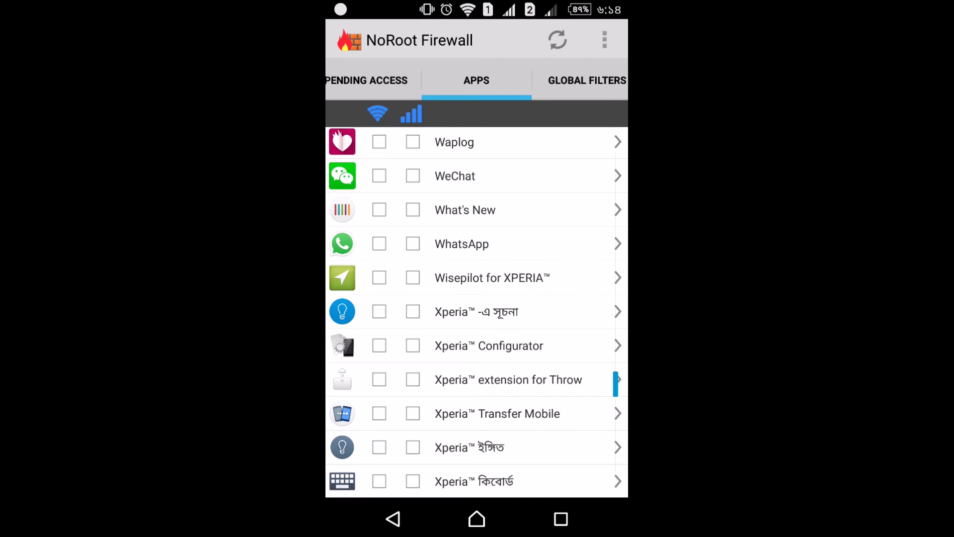
Allow WhatsApp on Wi-Fi but block it on mobile data.
{"action": "left_click", "coordinate": [378, 244]}
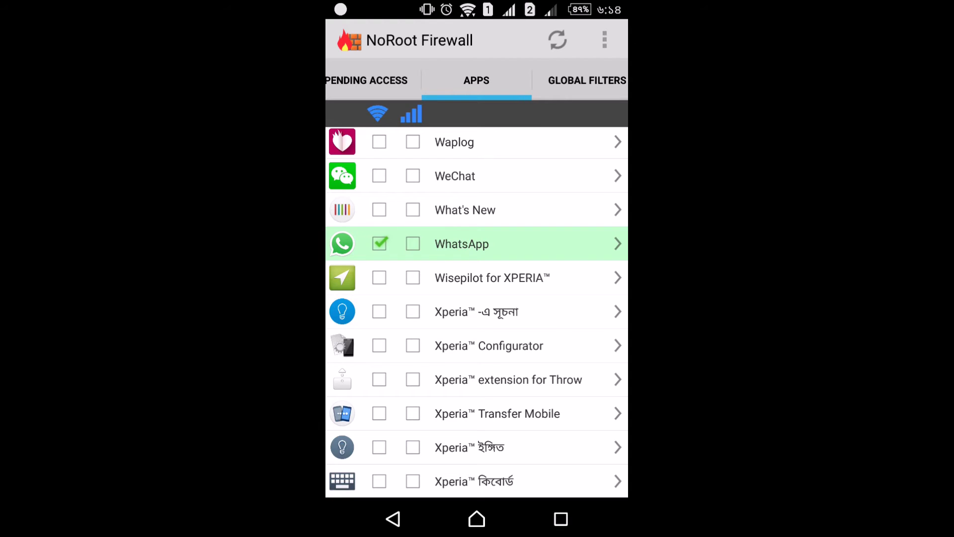
{"action": "left_click", "coordinate": [413, 244]}
{"action": "scroll", "coordinate": [477, 310], "scroll_direction": "up", "scroll_amount": 5}
{"action": "scroll", "coordinate": [476, 311], "scroll_direction": "up", "scroll_amount": 5}
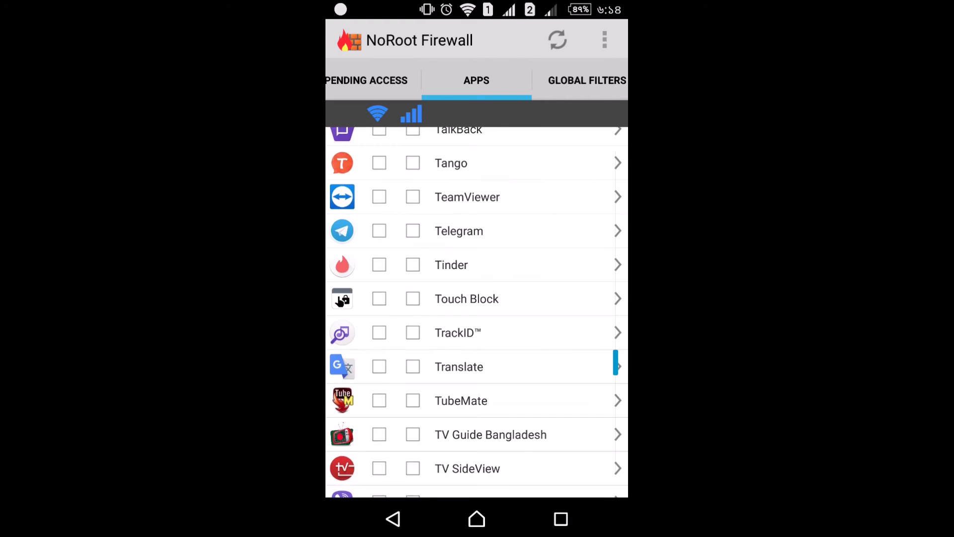
{"action": "scroll", "coordinate": [477, 311], "scroll_direction": "down", "scroll_amount": 15}
{"action": "scroll", "coordinate": [476, 313], "scroll_direction": "down", "scroll_amount": 10}
{"action": "scroll", "coordinate": [477, 312], "scroll_direction": "down", "scroll_amount": 5}
{"action": "scroll", "coordinate": [476, 313], "scroll_direction": "down", "scroll_amount": 5}
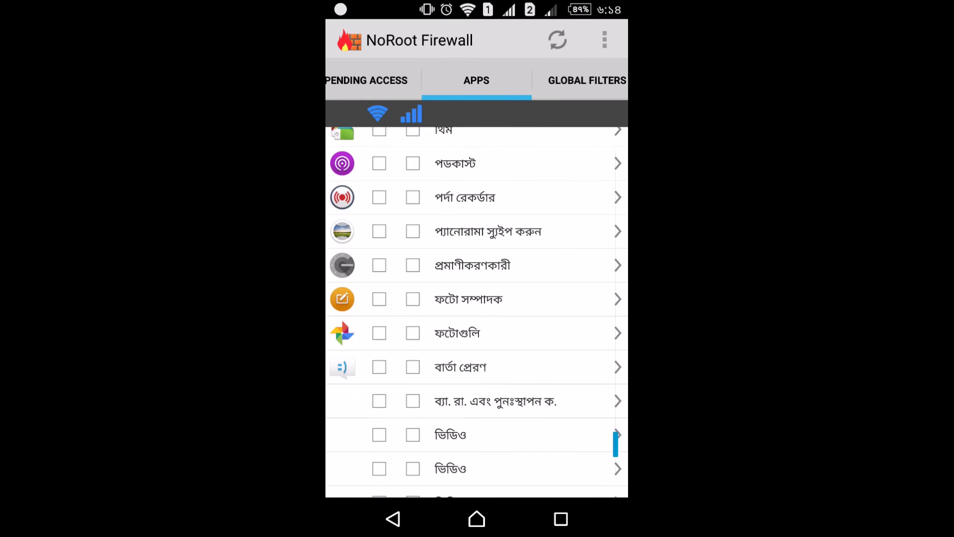
{"action": "scroll", "coordinate": [477, 312], "scroll_direction": "down", "scroll_amount": 5}
{"action": "scroll", "coordinate": [477, 312], "scroll_direction": "down", "scroll_amount": 4}
{"action": "scroll", "coordinate": [476, 312], "scroll_direction": "down", "scroll_amount": 5}
{"action": "scroll", "coordinate": [477, 312], "scroll_direction": "up", "scroll_amount": 9}
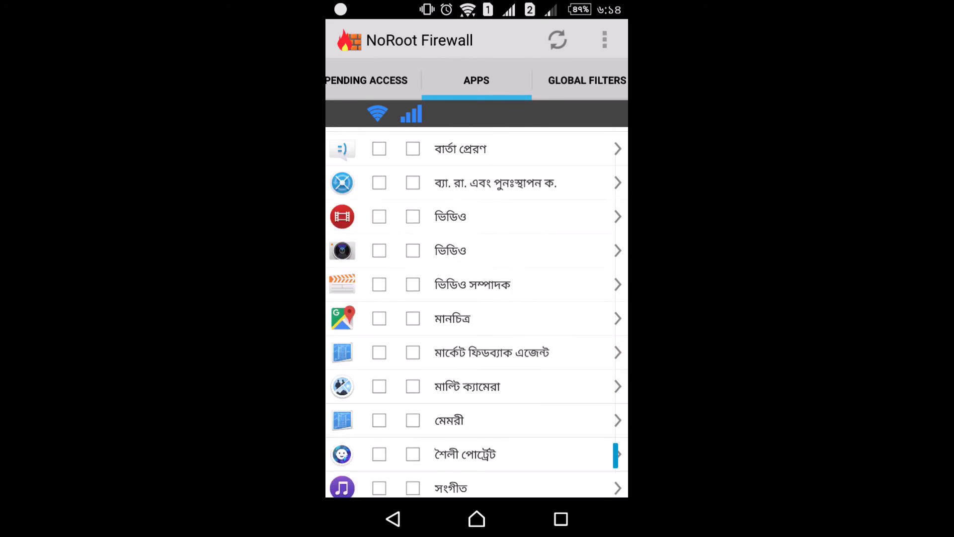
{"action": "scroll", "coordinate": [476, 313], "scroll_direction": "up", "scroll_amount": 9}
{"action": "scroll", "coordinate": [477, 312], "scroll_direction": "up", "scroll_amount": 5}
{"action": "scroll", "coordinate": [476, 312], "scroll_direction": "up", "scroll_amount": 9}
{"action": "scroll", "coordinate": [476, 312], "scroll_direction": "up", "scroll_amount": 8}
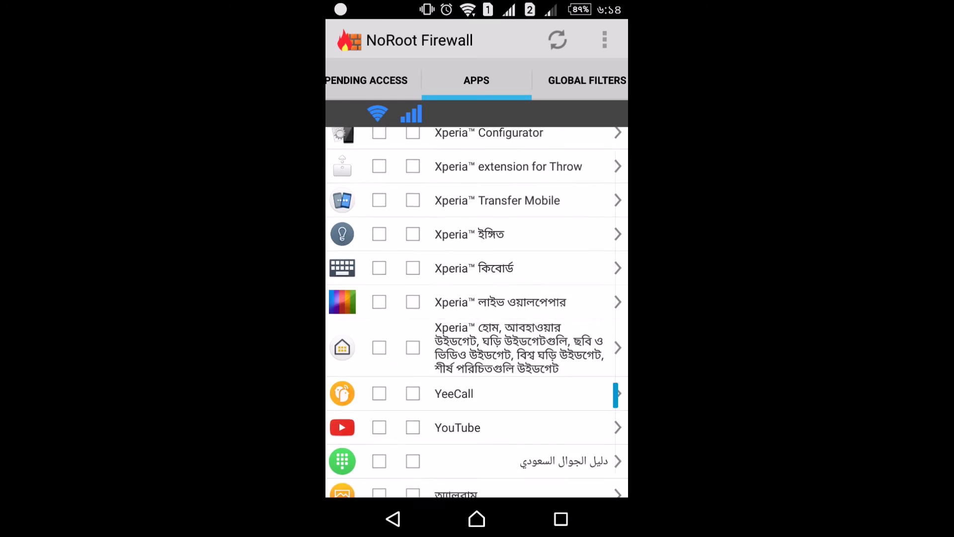
{"action": "scroll", "coordinate": [476, 312], "scroll_direction": "down", "scroll_amount": 5}
Block YouTube on both Wi-Fi and mobile data, then return to the firewall's home page.
{"action": "left_click", "coordinate": [379, 242]}
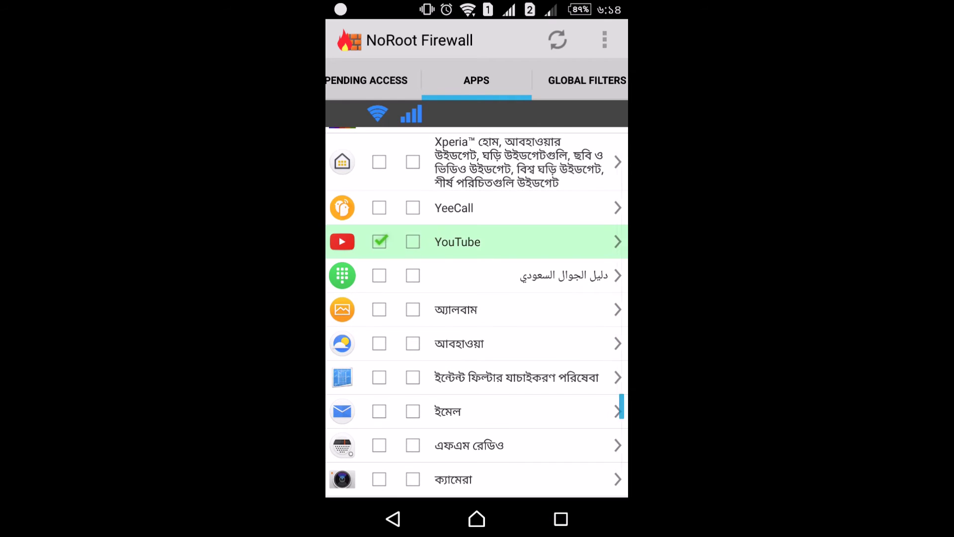
{"action": "left_click", "coordinate": [413, 242]}
{"action": "left_click", "coordinate": [380, 241]}
{"action": "left_click", "coordinate": [413, 242]}
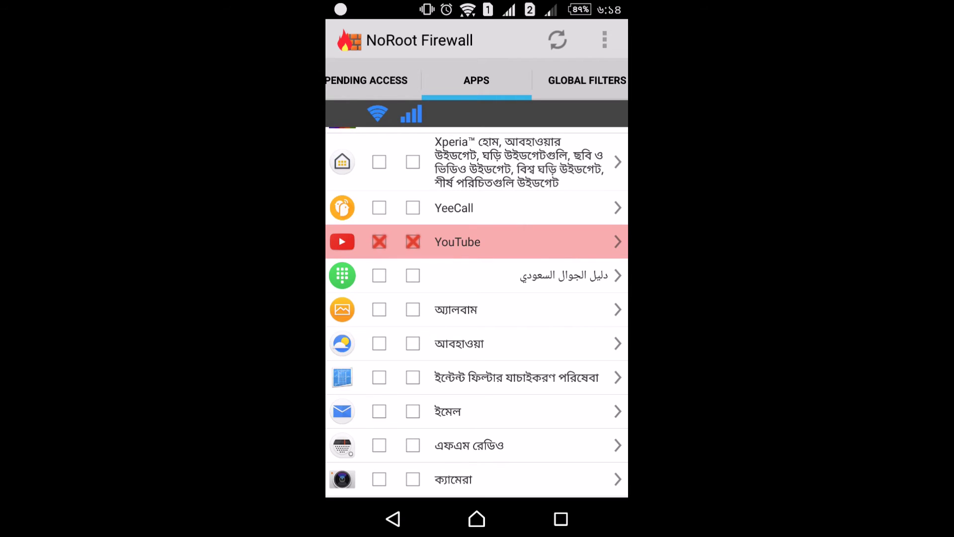
{"action": "left_click", "coordinate": [366, 80]}
{"action": "left_click", "coordinate": [364, 79]}
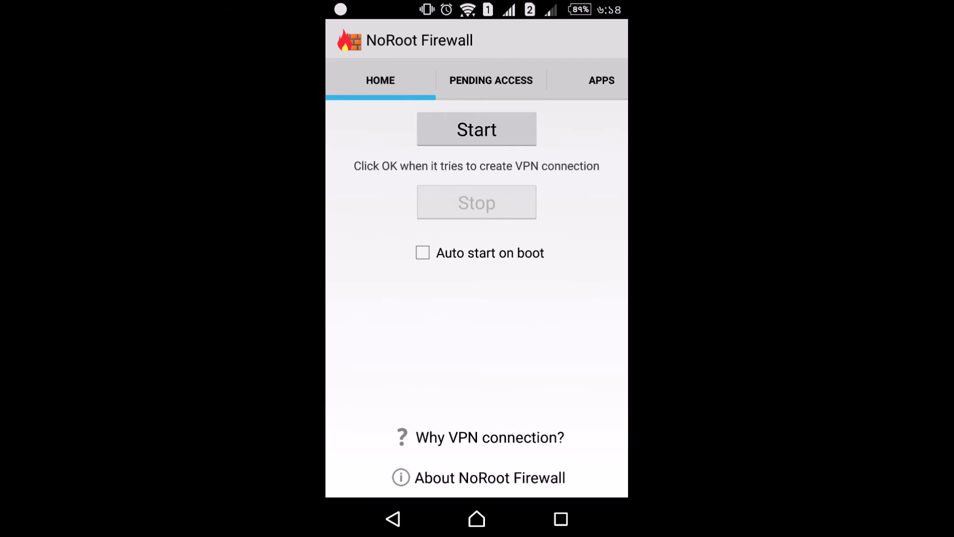
Start the firewall's VPN, accept the connection request, and go to the phone's home screen.
{"action": "left_click", "coordinate": [476, 130]}
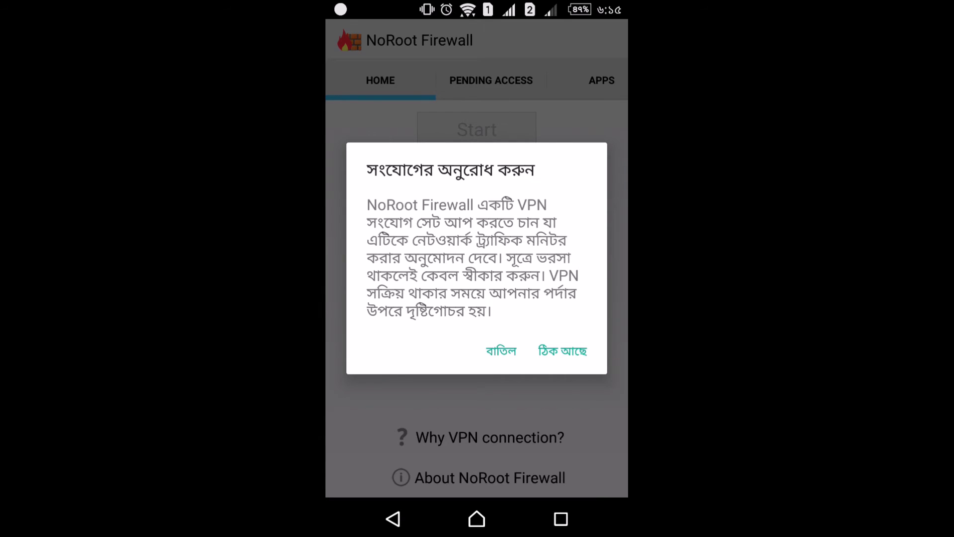
{"action": "left_click", "coordinate": [562, 351]}
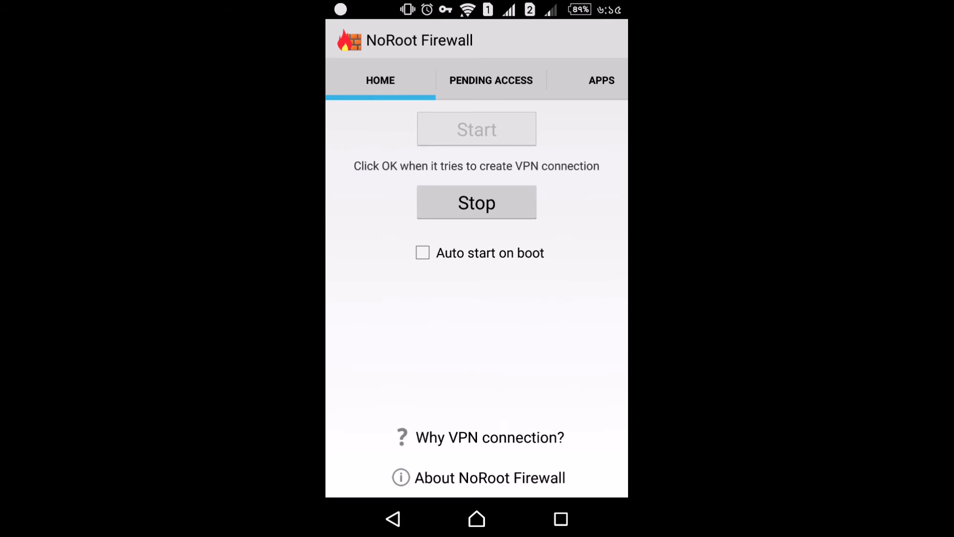
{"action": "left_click", "coordinate": [476, 518]}
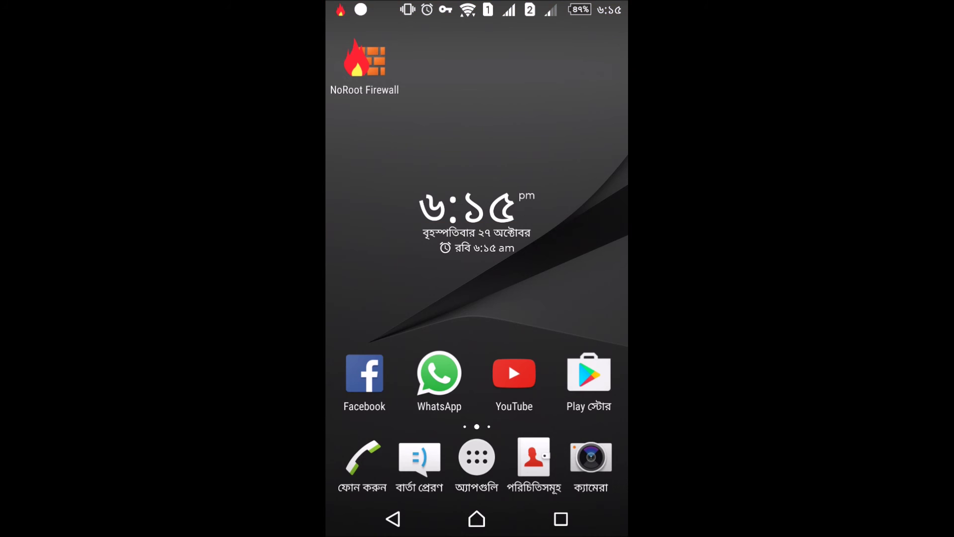
From the 'Internet access detected' notification, review the pending-access apps and return to Home.
{"action": "left_click_drag", "start_coordinate": [477, 4], "coordinate": [476, 299]}
{"action": "left_click", "coordinate": [476, 97]}
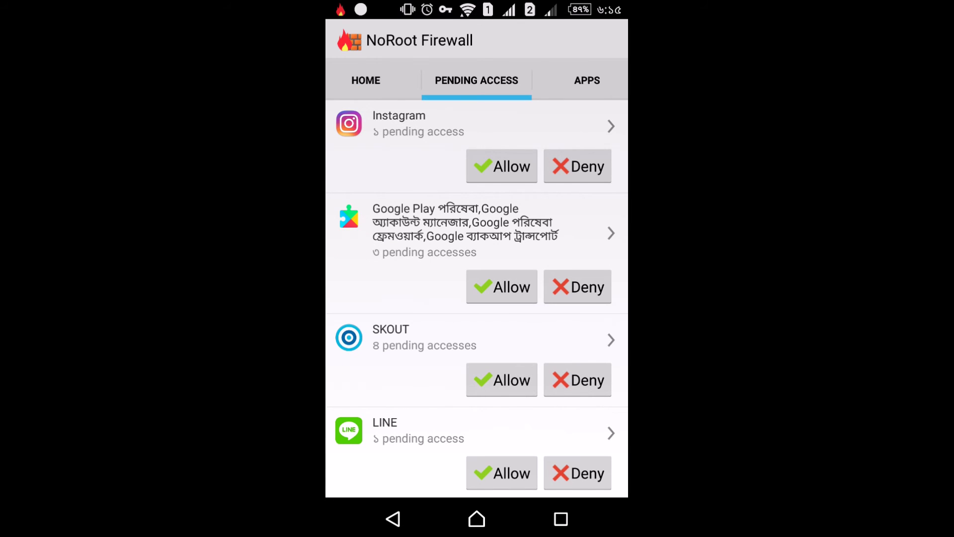
{"action": "left_click", "coordinate": [365, 80]}
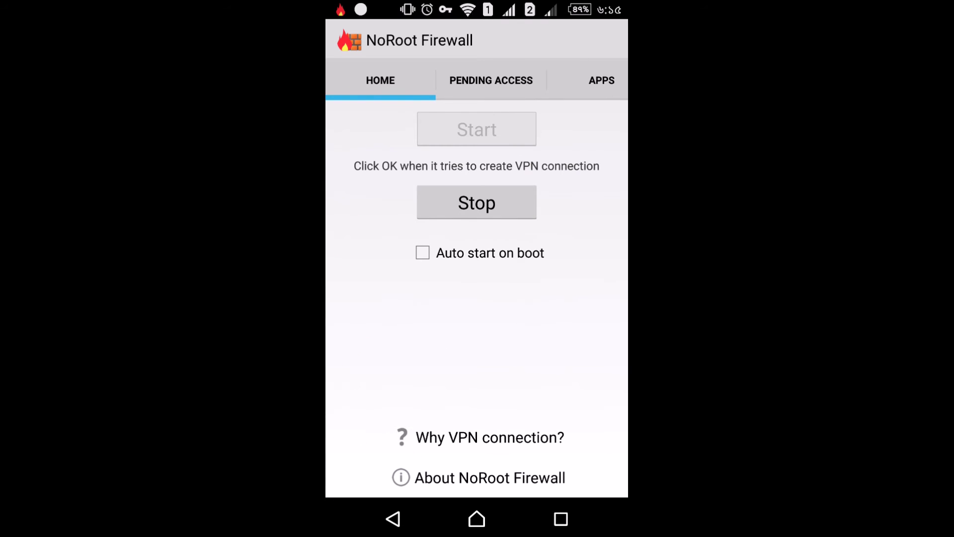
{"action": "left_click", "coordinate": [491, 80]}
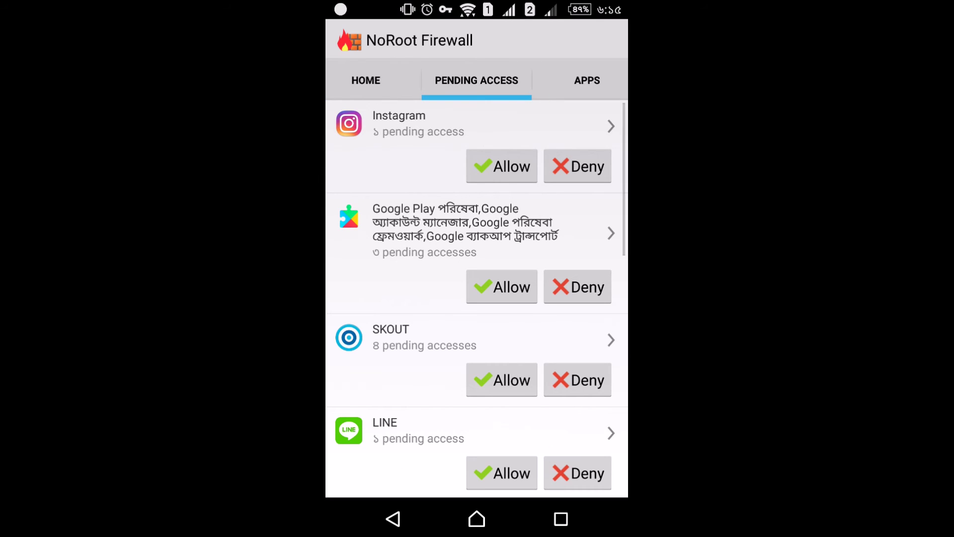
{"action": "scroll", "coordinate": [477, 298], "scroll_direction": "down", "scroll_amount": 2}
{"action": "scroll", "coordinate": [477, 298], "scroll_direction": "down", "scroll_amount": 5}
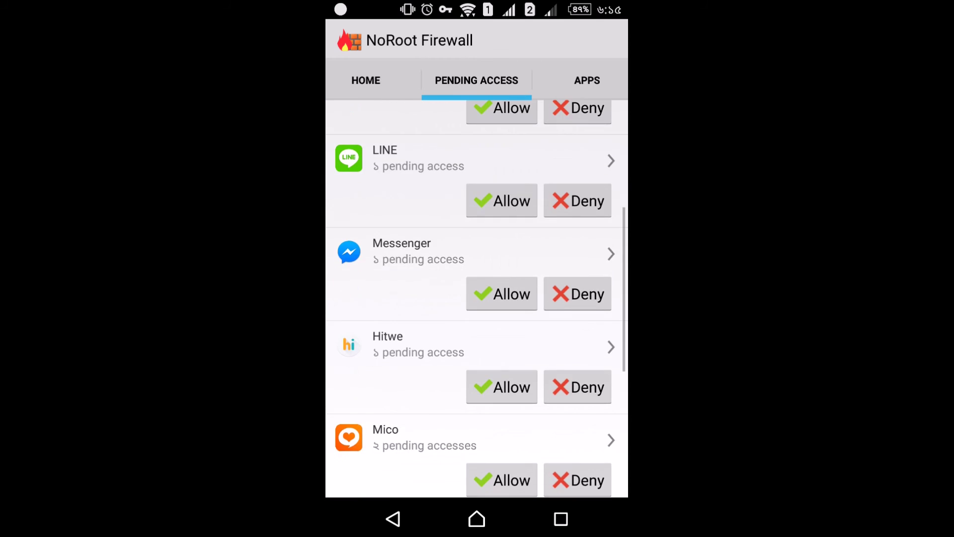
{"action": "scroll", "coordinate": [477, 299], "scroll_direction": "down", "scroll_amount": 7}
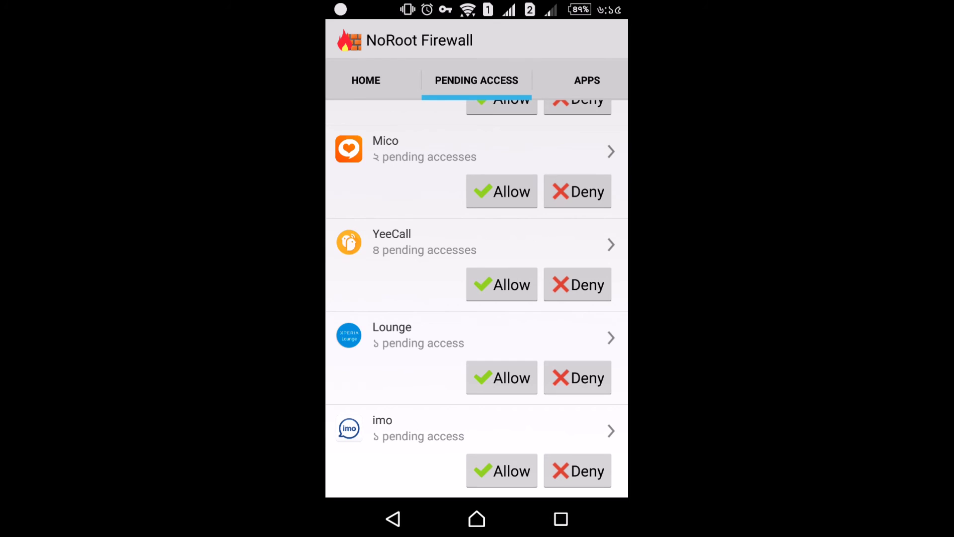
{"action": "scroll", "coordinate": [477, 298], "scroll_direction": "up", "scroll_amount": 10}
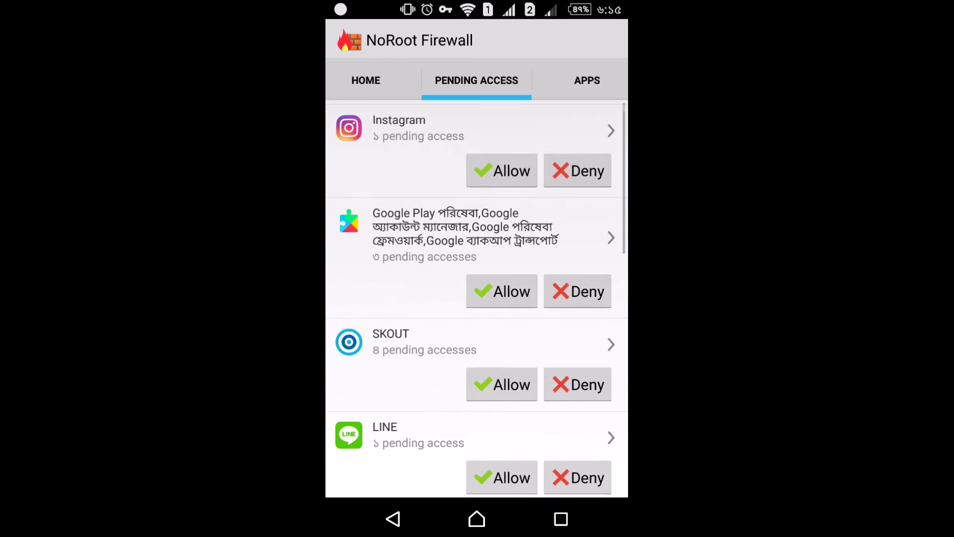
{"action": "left_click", "coordinate": [365, 80]}
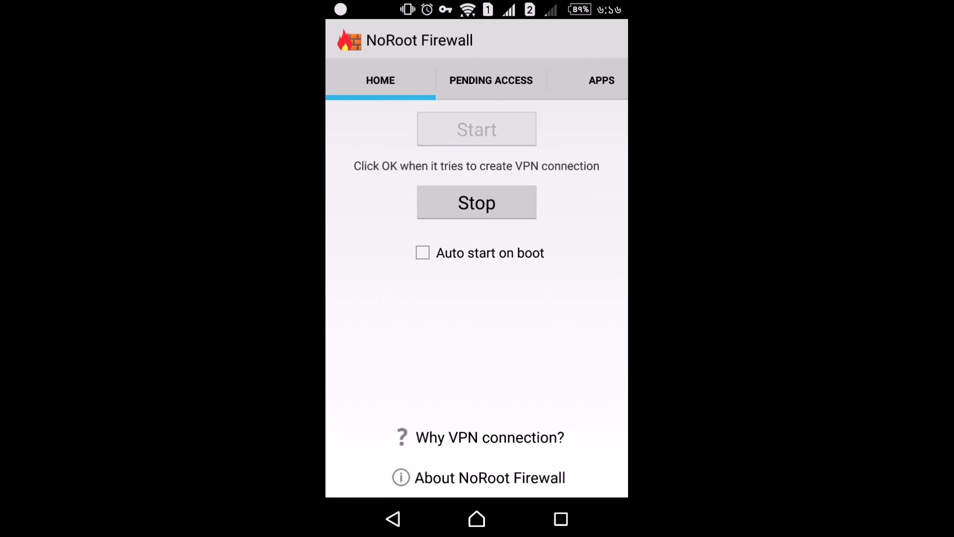
Stop the firewall so its VPN connection switches off.
{"action": "left_click", "coordinate": [477, 203]}
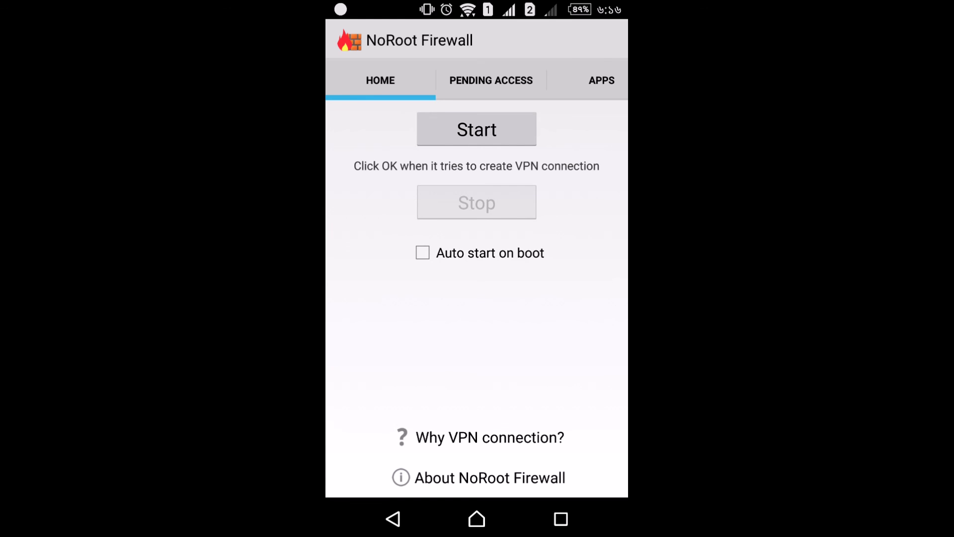